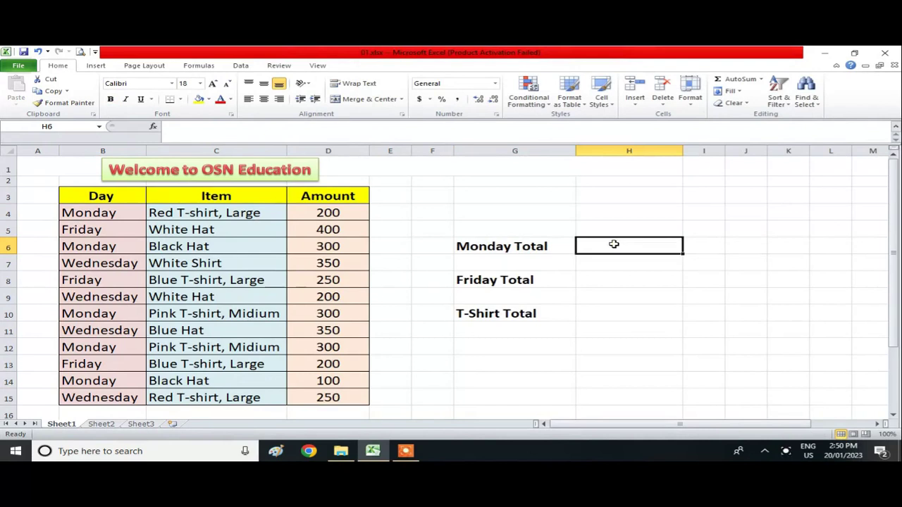
# Enter the Monday Total formula =sumif(B4:B1,"Monday",D4:D15) in cell H6
pyautogui.write('f')
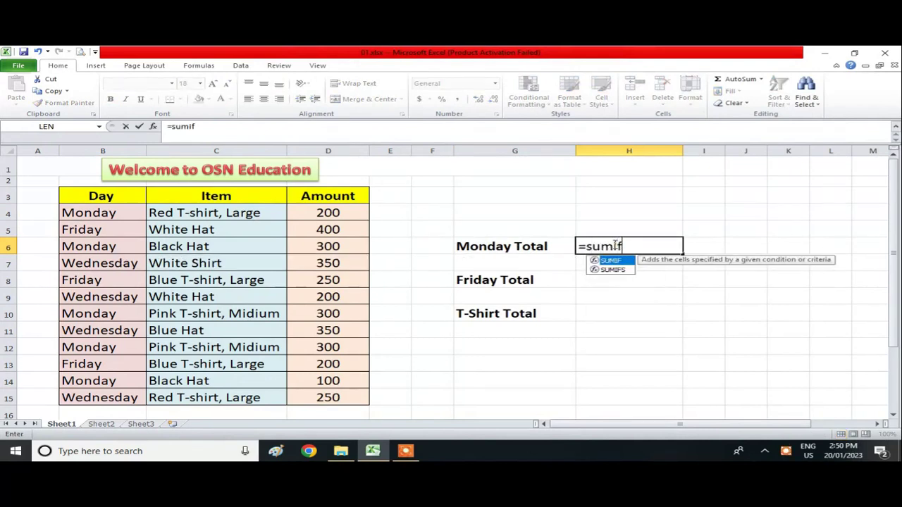
pyautogui.write('(')
pyautogui.moveTo(118, 212); pyautogui.dragTo(109, 394)
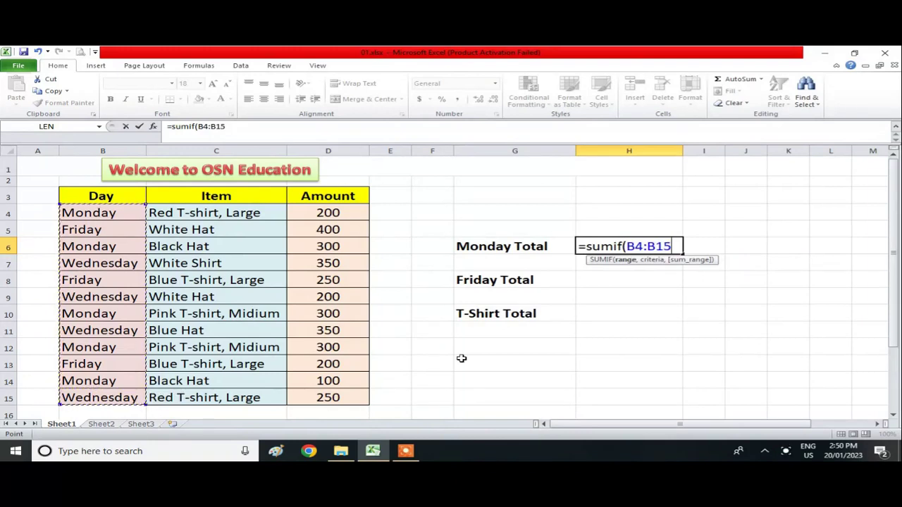
pyautogui.press('BackSpace')
pyautogui.write(',"Monday",')
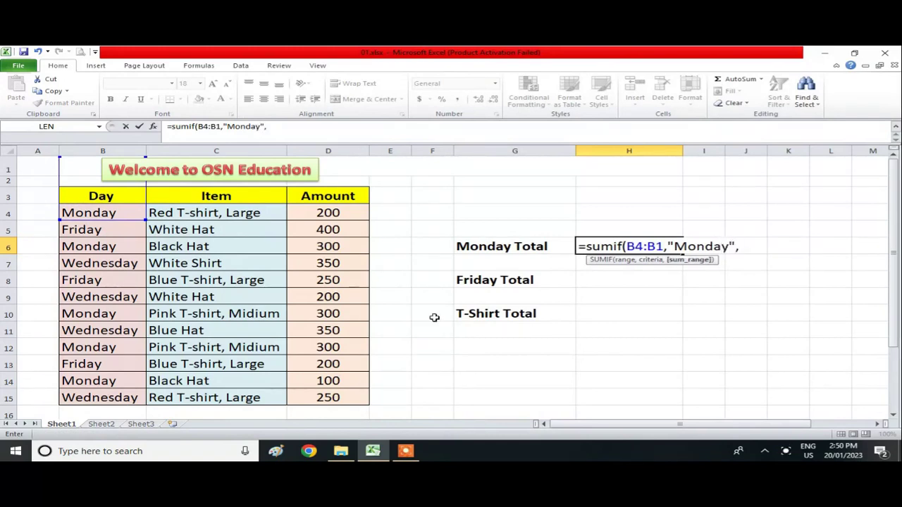
pyautogui.moveTo(346, 213); pyautogui.dragTo(349, 395)
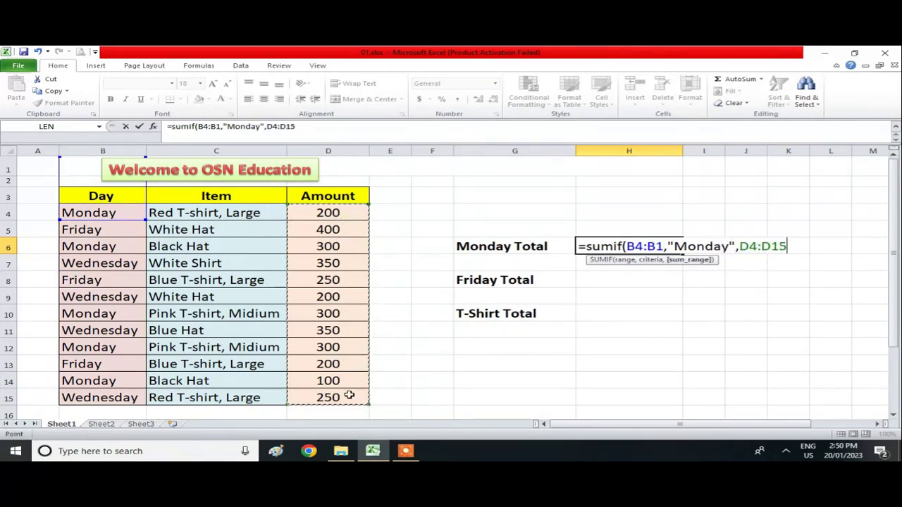
pyautogui.write(')')
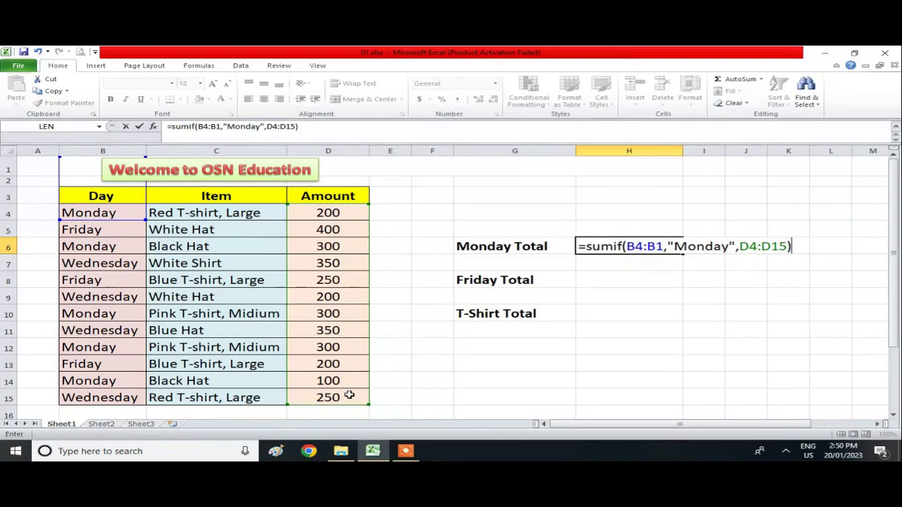
pyautogui.press('Return')
pyautogui.press('Down')
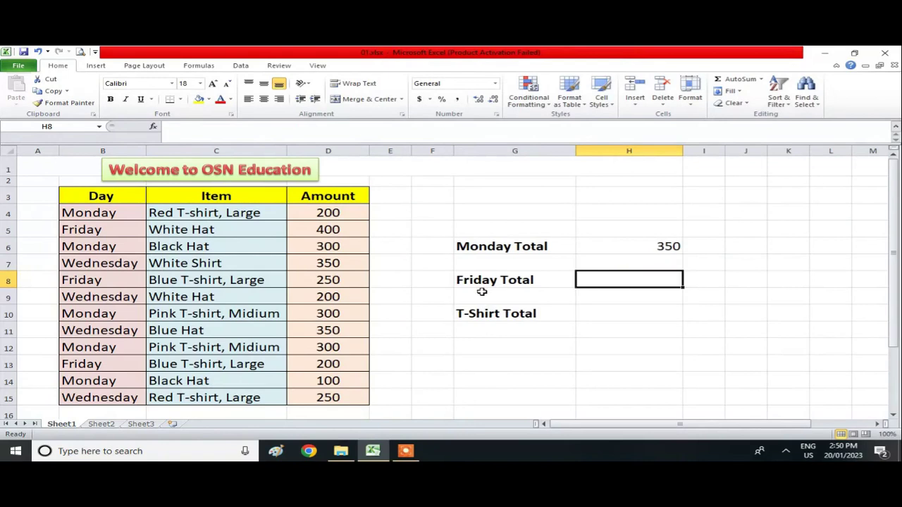
# Enter the Friday Total formula =sumif(B4:B15,"Friday",D4:D15) in cell H8
pyautogui.click(115, 222)
pyautogui.click(104, 279)
pyautogui.click(94, 362)
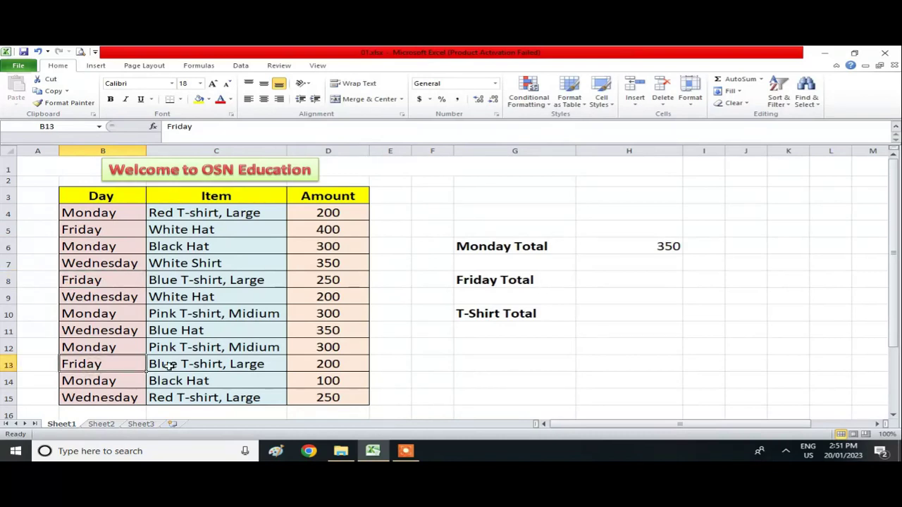
pyautogui.click(515, 276)
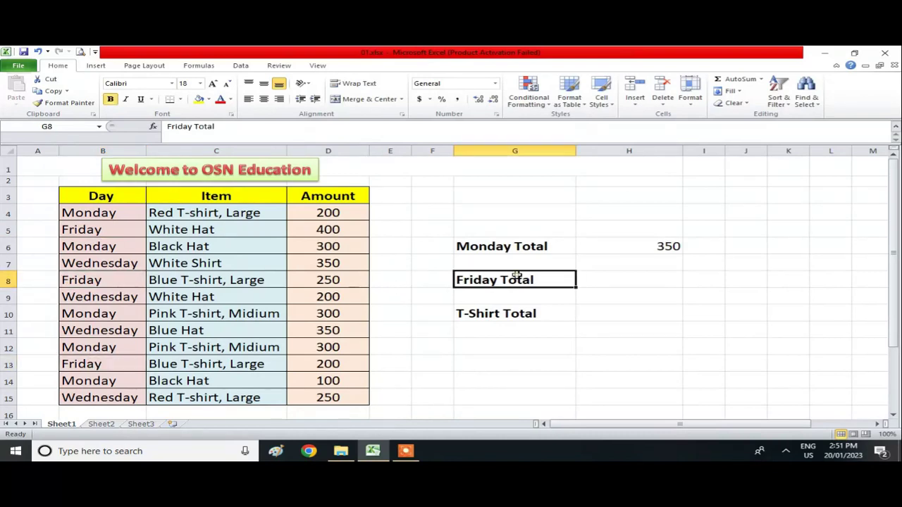
pyautogui.click(633, 282)
pyautogui.write('=')
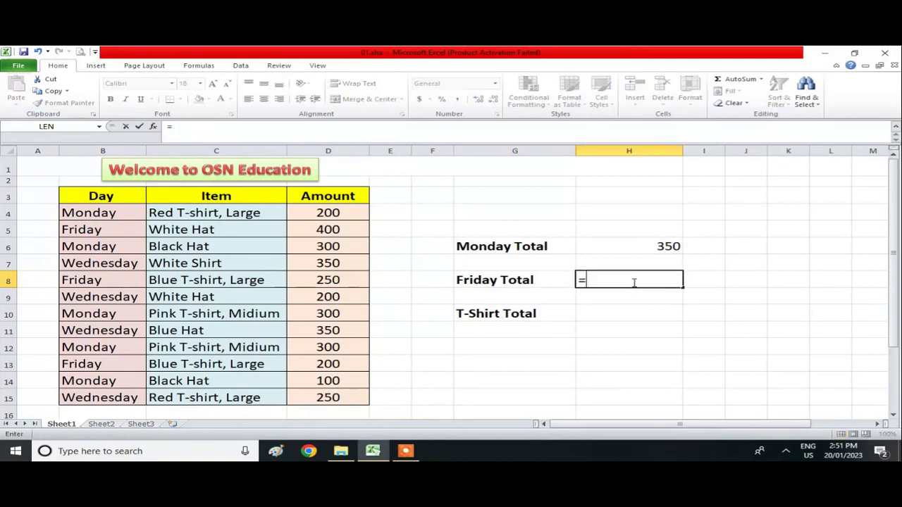
pyautogui.write('sumif(')
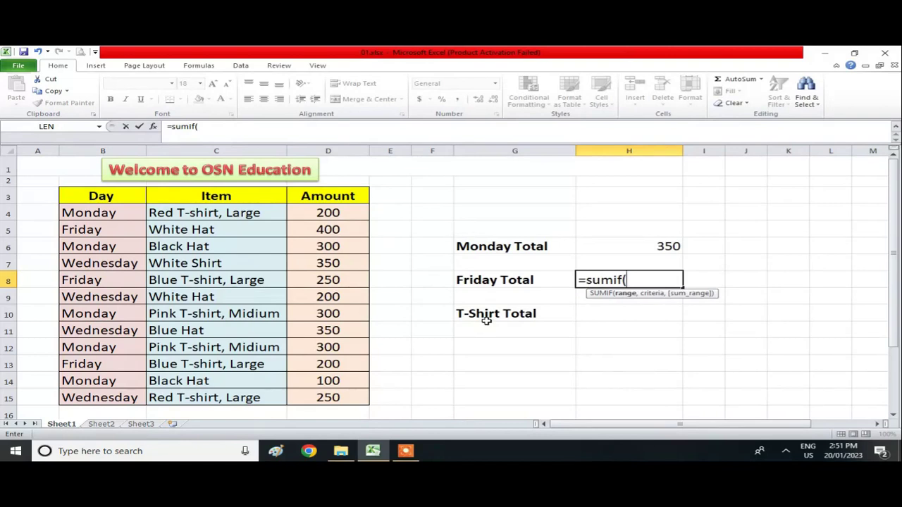
pyautogui.moveTo(100, 215); pyautogui.dragTo(127, 400)
pyautogui.write(',"Frida')
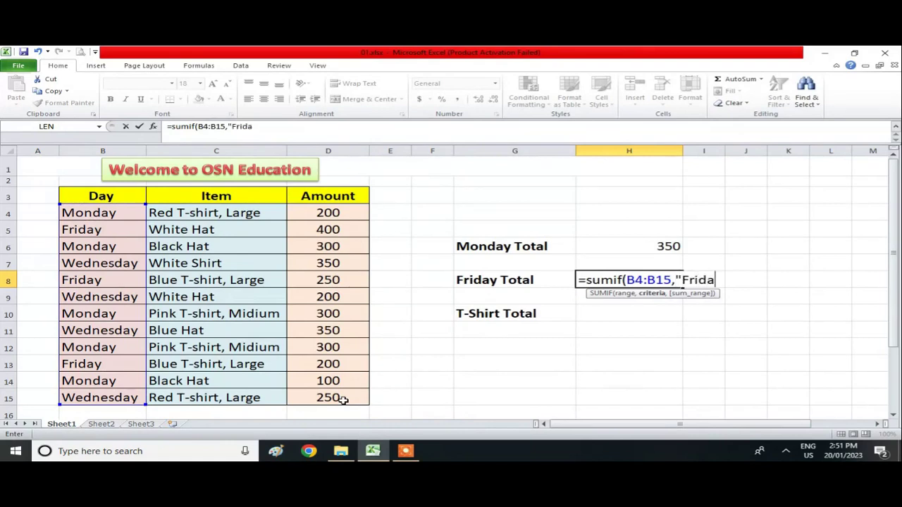
pyautogui.write('y",')
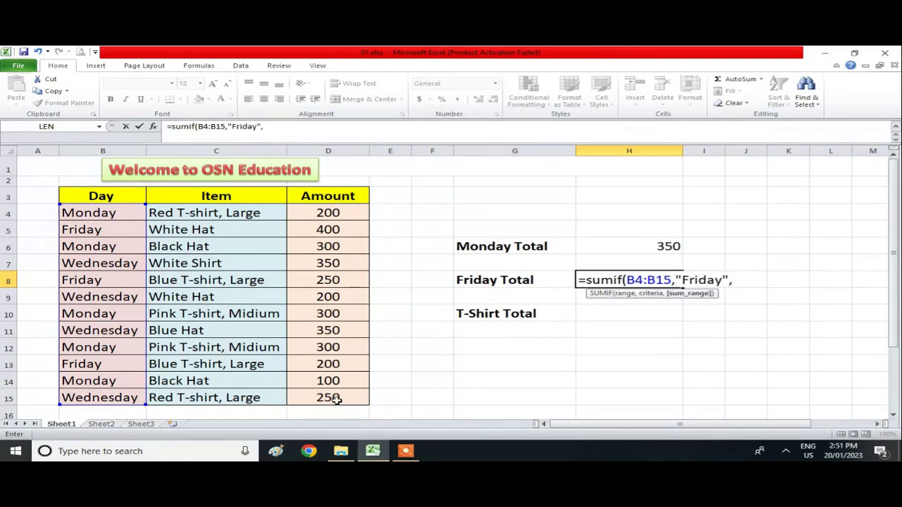
pyautogui.click(319, 213)
pyautogui.moveTo(323, 214); pyautogui.dragTo(323, 396)
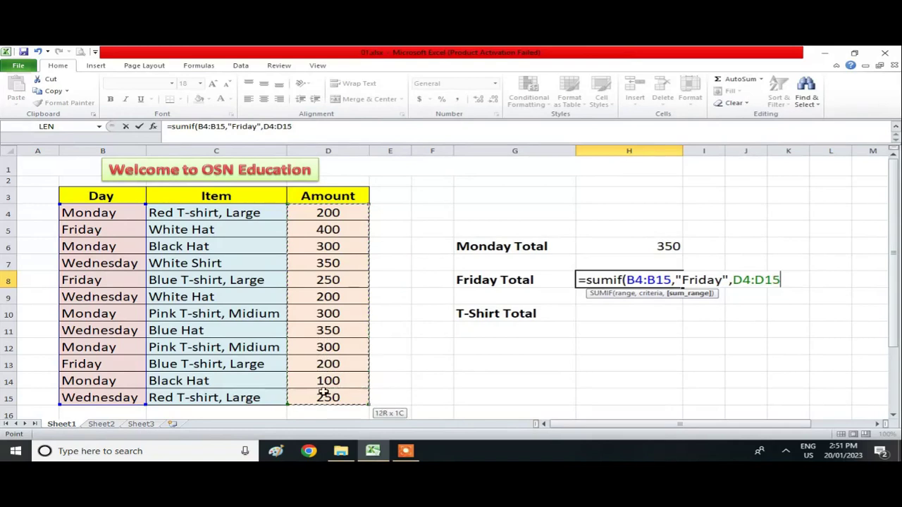
pyautogui.write(')')
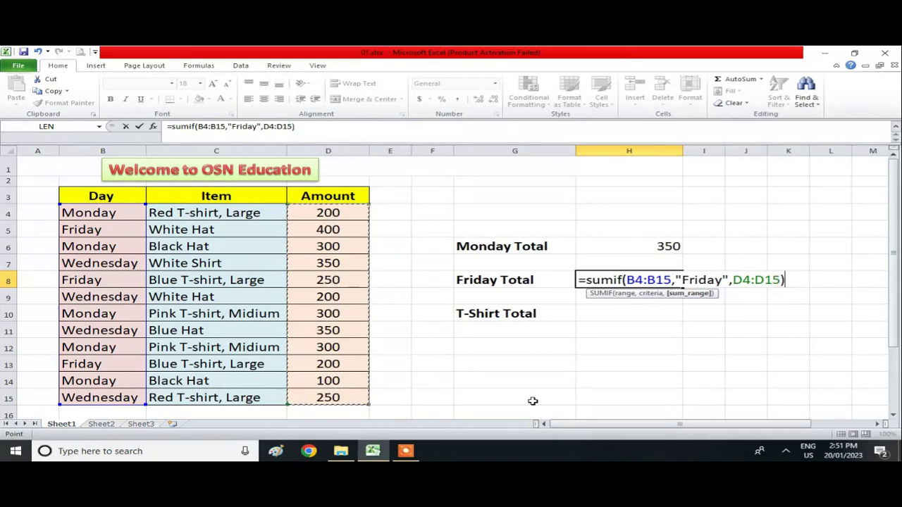
pyautogui.press('Return')
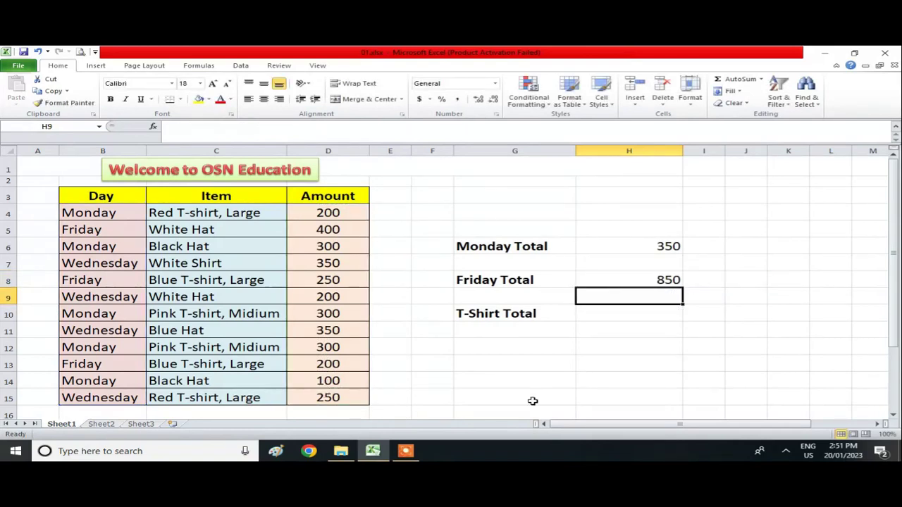
pyautogui.press('Down')
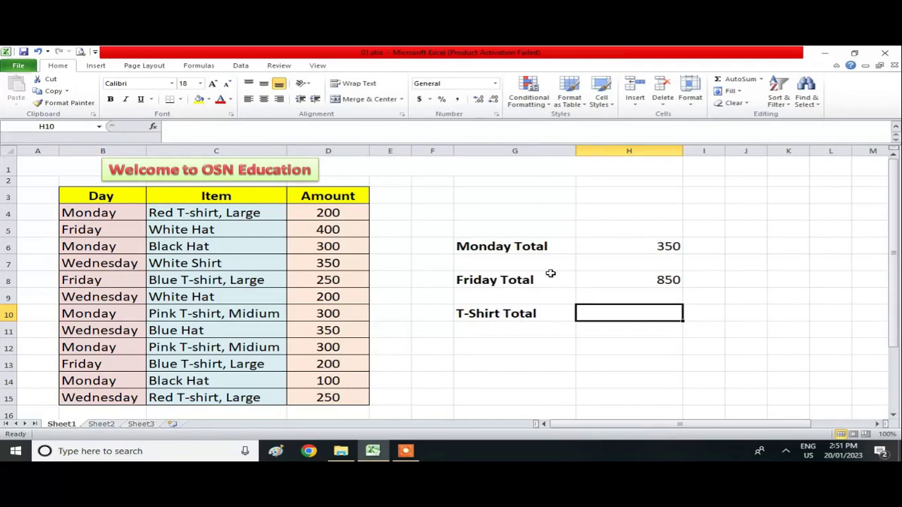
# Examine the T-shirt entries in the Item column and the T-Shirt Total label in G10
pyautogui.click(210, 200)
pyautogui.moveTo(215, 209); pyautogui.dragTo(232, 397)
pyautogui.click(206, 210)
pyautogui.click(189, 263)
pyautogui.click(193, 280)
pyautogui.click(196, 310)
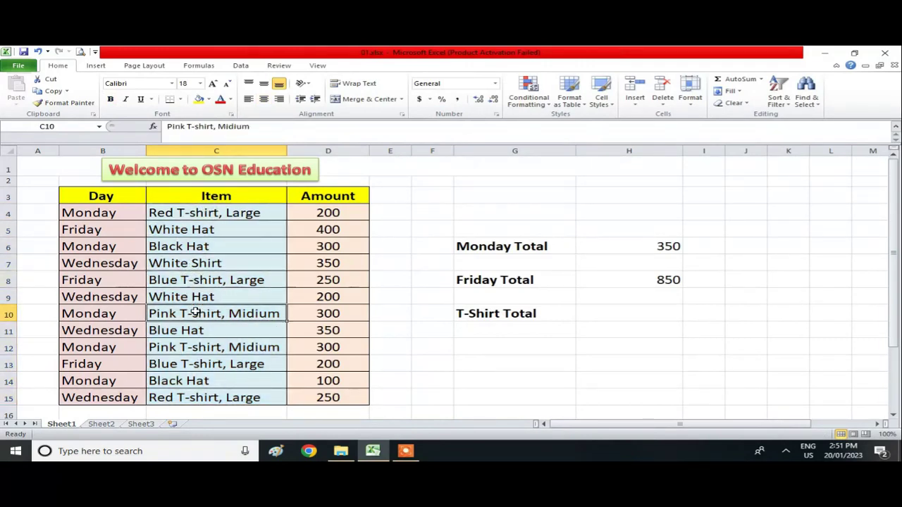
pyautogui.click(210, 345)
pyautogui.click(223, 362)
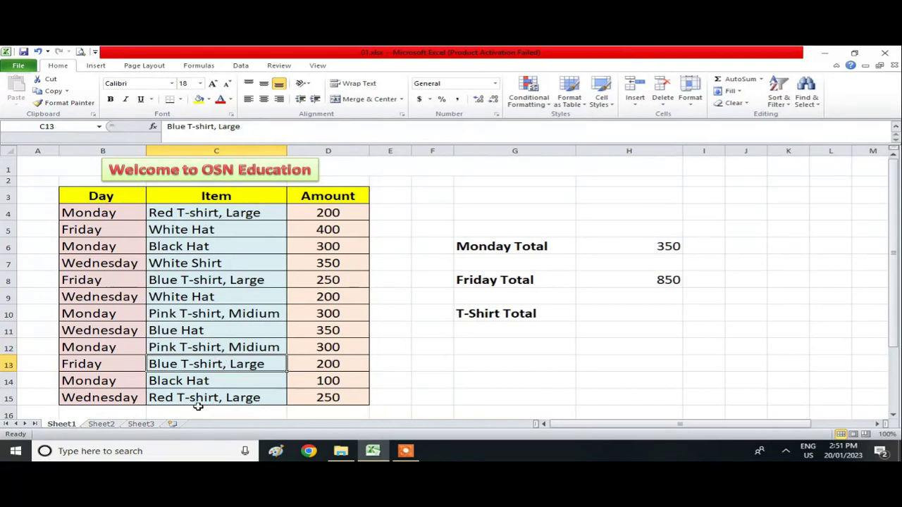
pyautogui.click(522, 319)
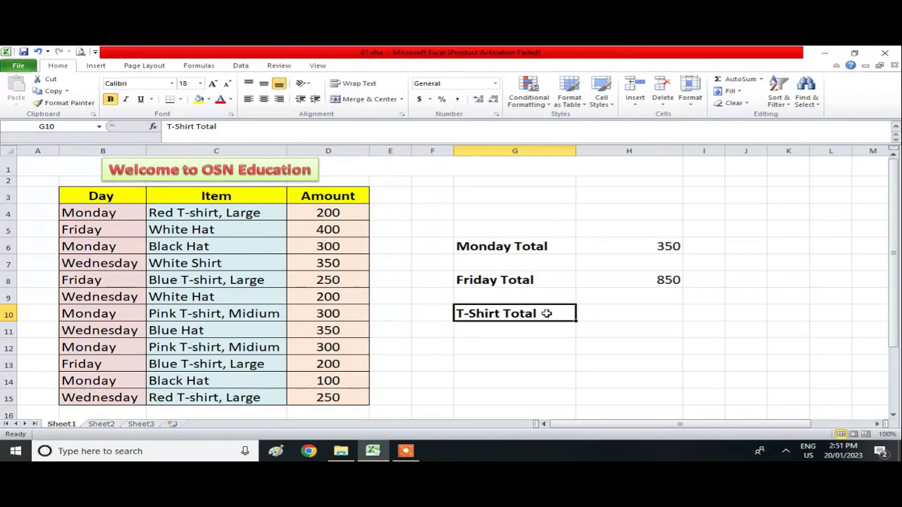
# Enter the T-Shirt Total formula =sumif(C4:C15,"*T-shirt*",D4:D15) in cell H10, using wildcards around the item text
pyautogui.click(632, 312)
pyautogui.write('=')
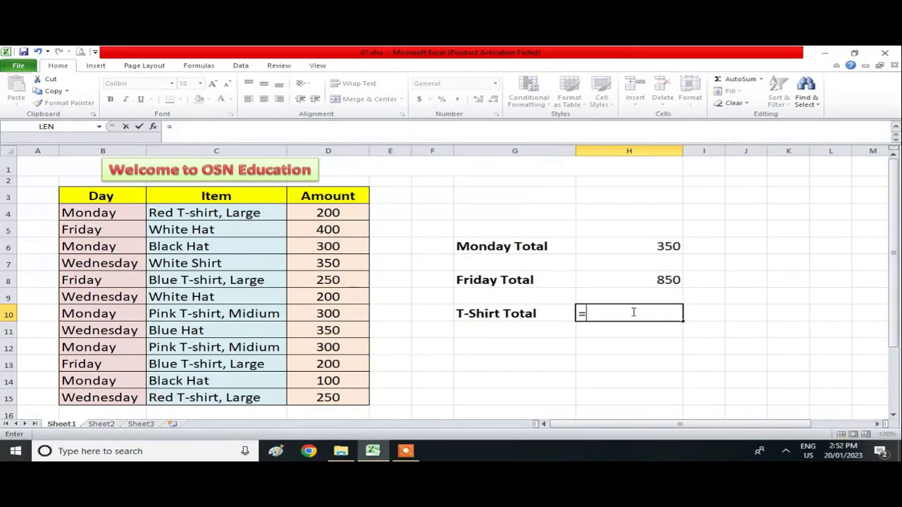
pyautogui.write('sumif(')
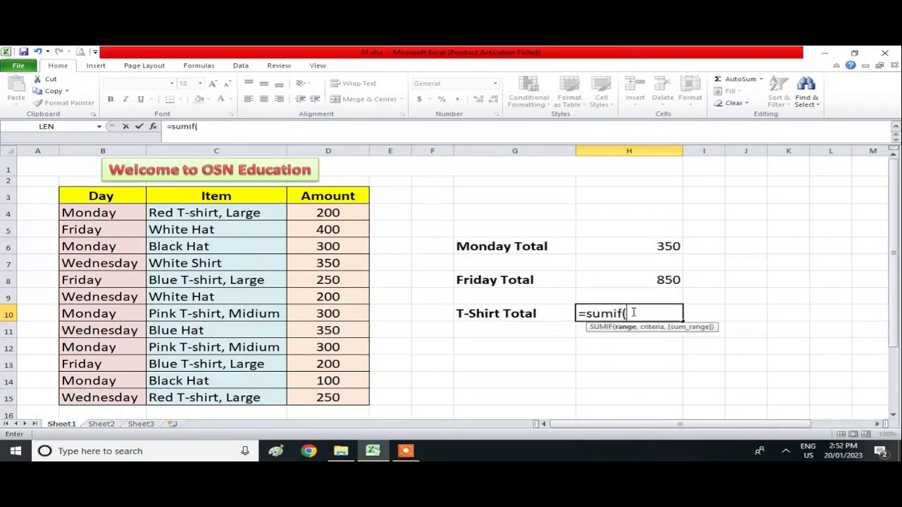
pyautogui.moveTo(273, 213); pyautogui.dragTo(274, 392)
pyautogui.write(',')
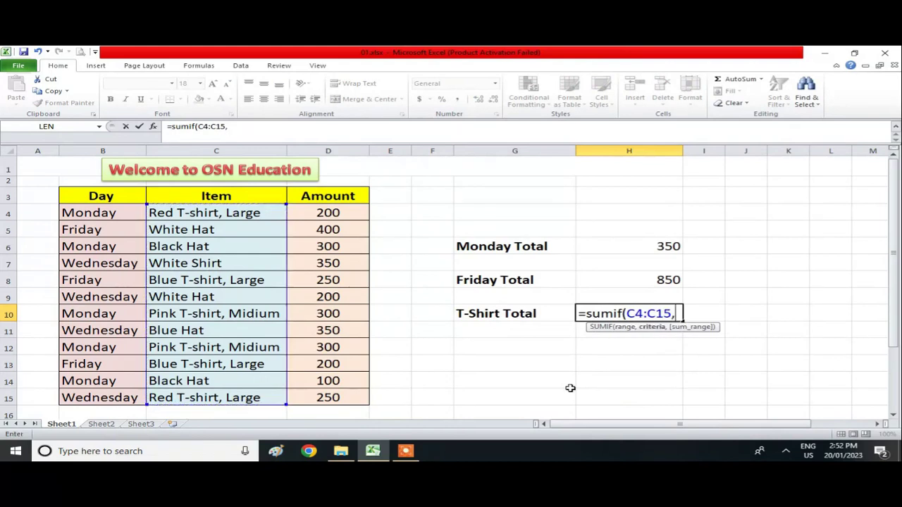
pyautogui.write('"*T-shirt')
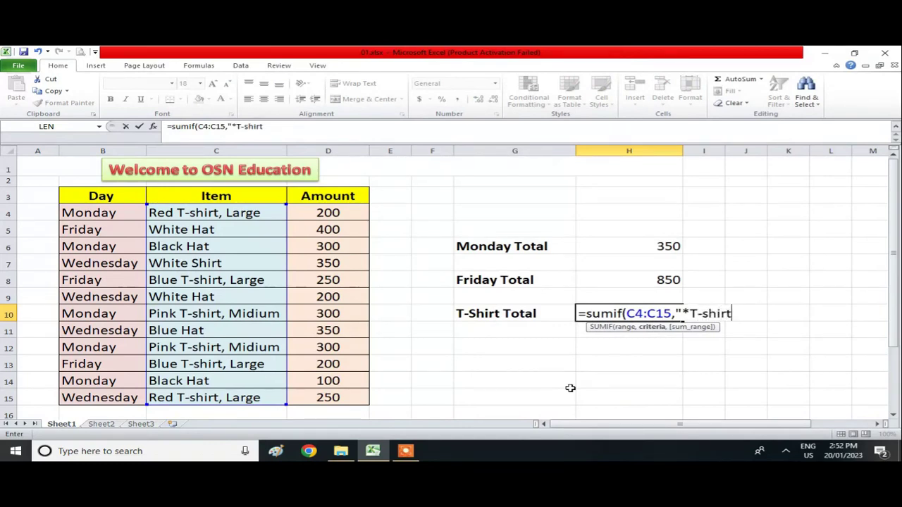
pyautogui.write('*",')
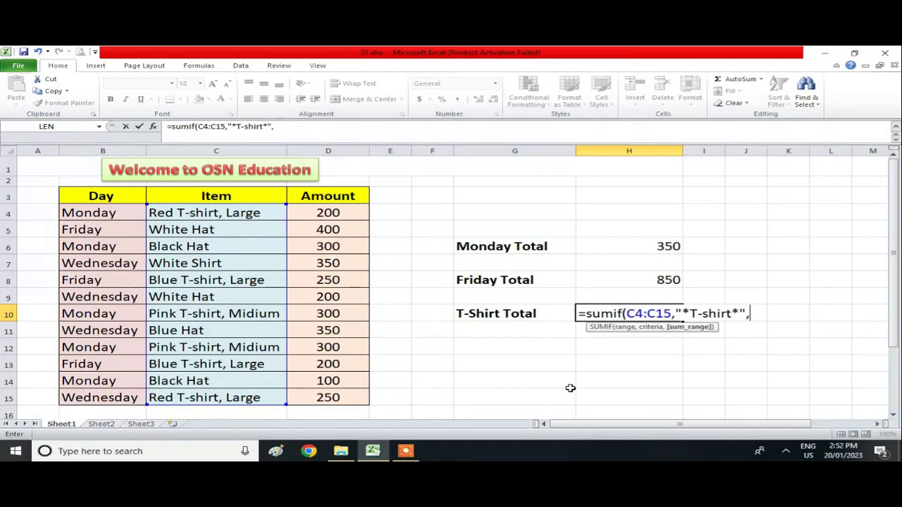
pyautogui.moveTo(355, 213); pyautogui.dragTo(351, 392)
pyautogui.write(')')
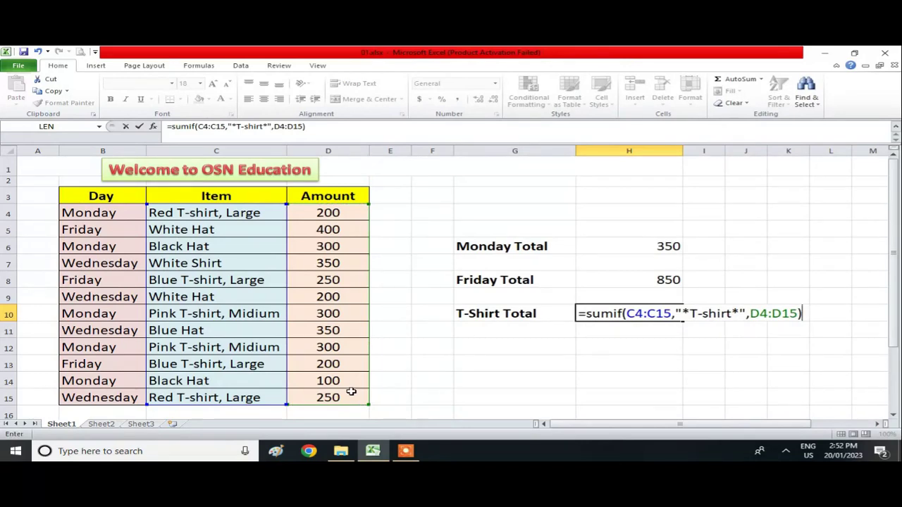
pyautogui.press('Return')
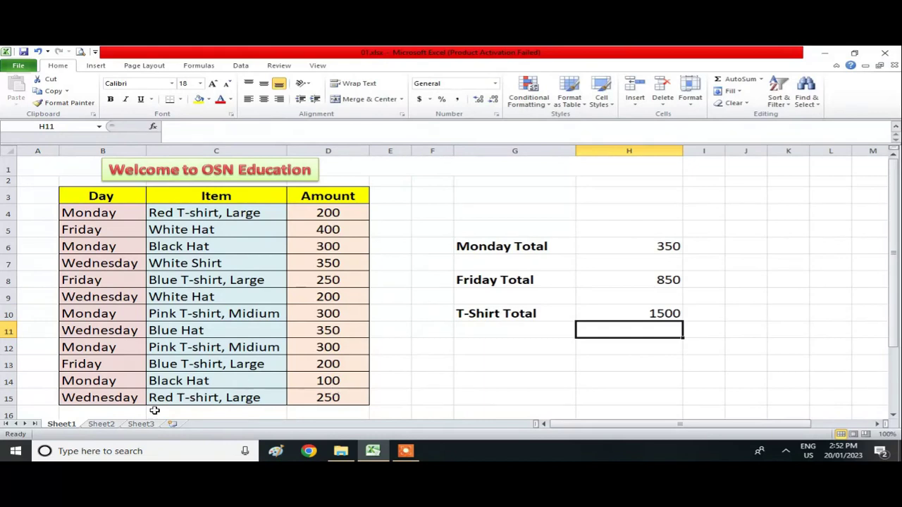
# Open Sheet2 and examine the 491001 entries in the PinCode column and the matching total label in I5
pyautogui.click(101, 424)
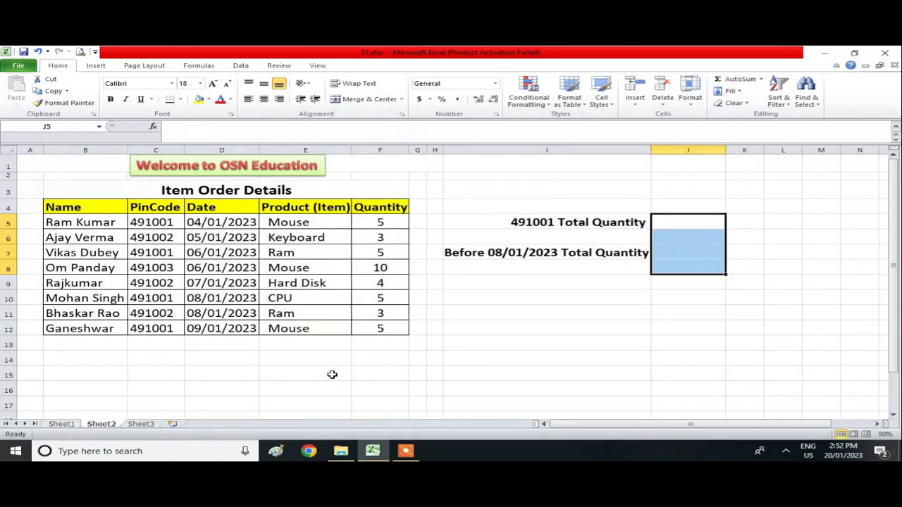
pyautogui.click(309, 391)
pyautogui.moveTo(144, 206); pyautogui.dragTo(149, 325)
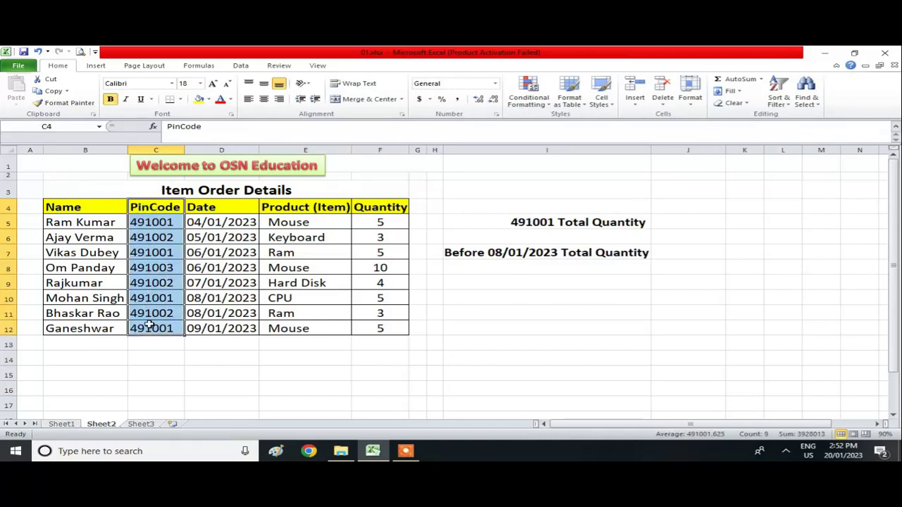
pyautogui.click(161, 222)
pyautogui.click(161, 253)
pyautogui.click(160, 298)
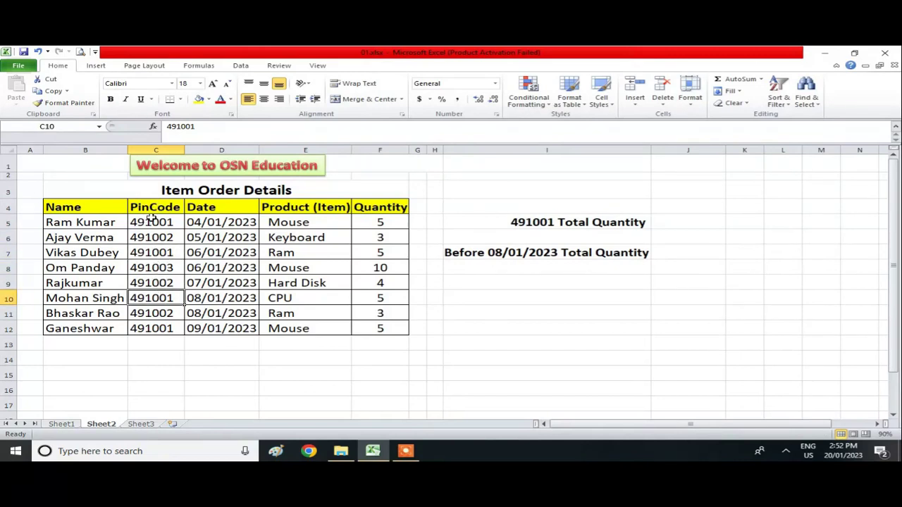
pyautogui.click(524, 222)
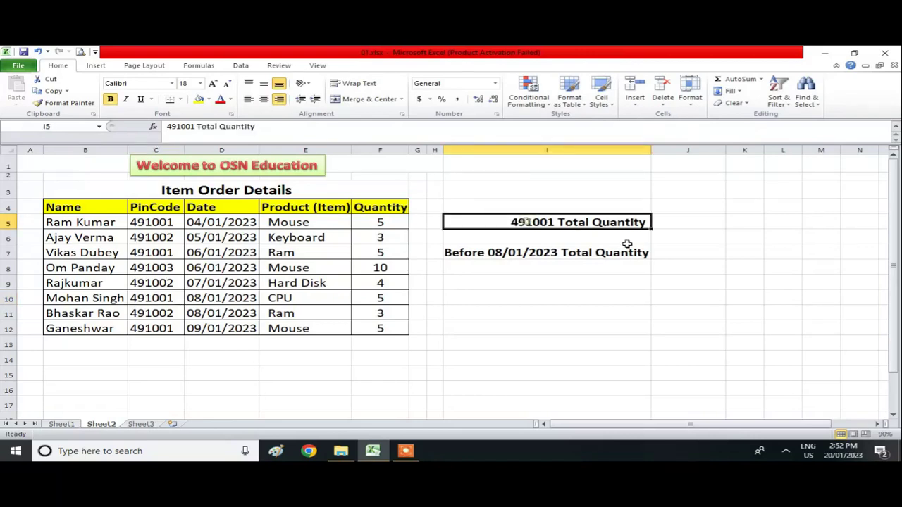
# Enter the 491001 Total Quantity formula =sumif(C5:C12,491001,F5:F12) in cell J5
pyautogui.click(675, 223)
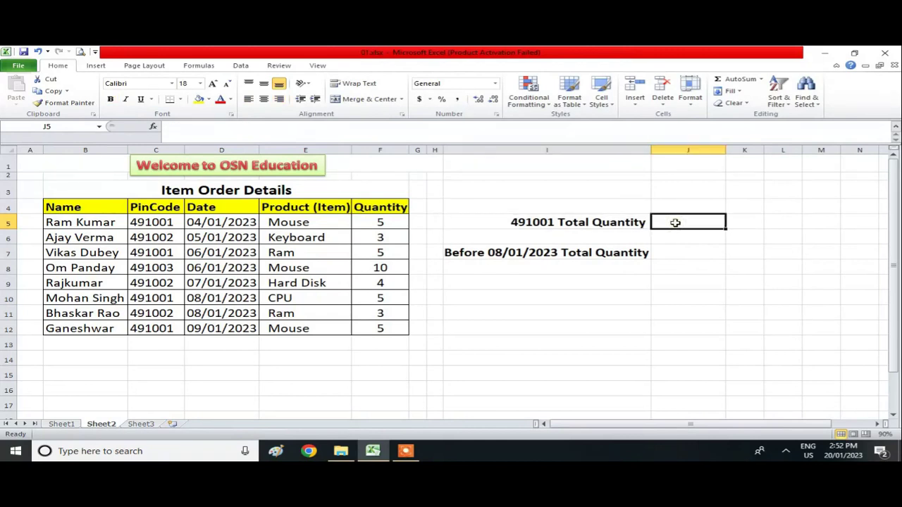
pyautogui.write('=su')
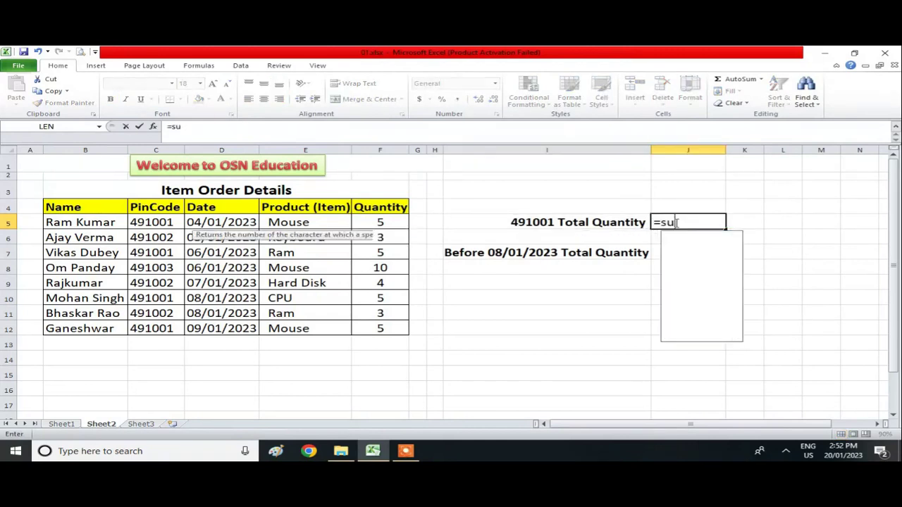
pyautogui.write('mif(')
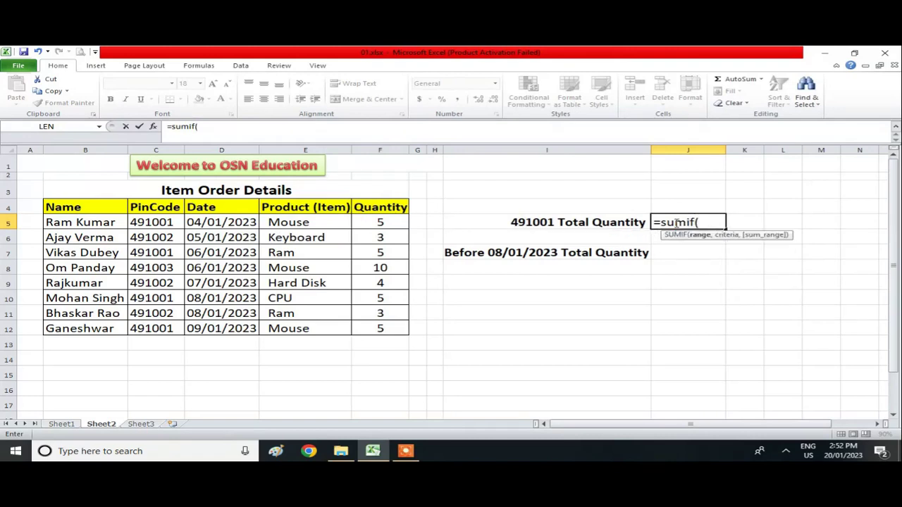
pyautogui.moveTo(159, 221); pyautogui.dragTo(165, 322)
pyautogui.write(',491001')
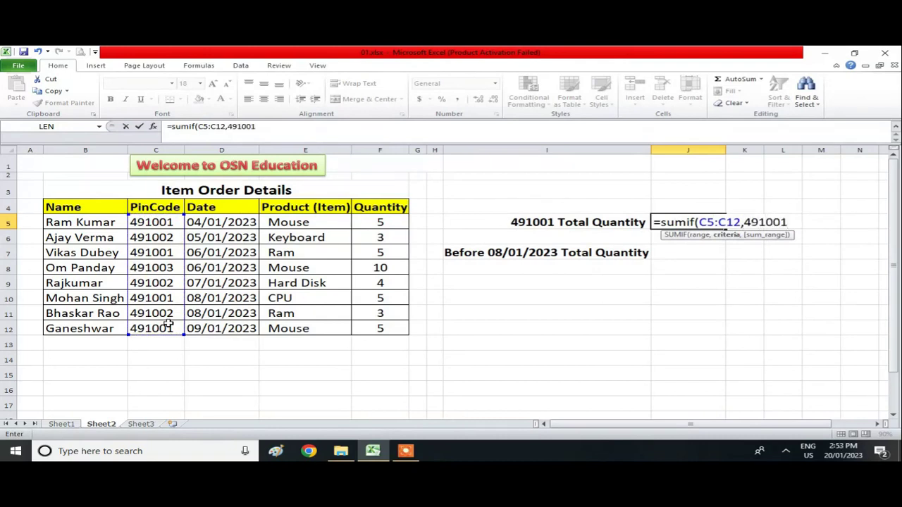
pyautogui.write(',')
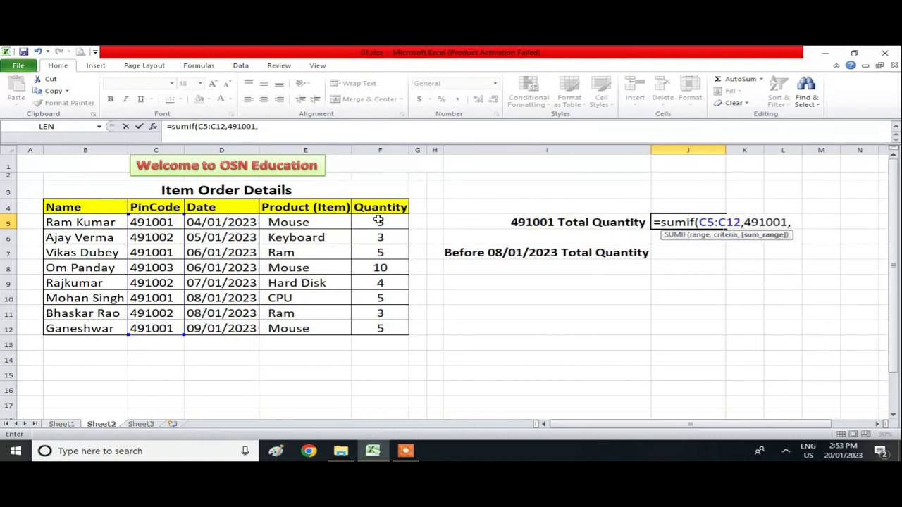
pyautogui.moveTo(379, 220); pyautogui.dragTo(380, 328)
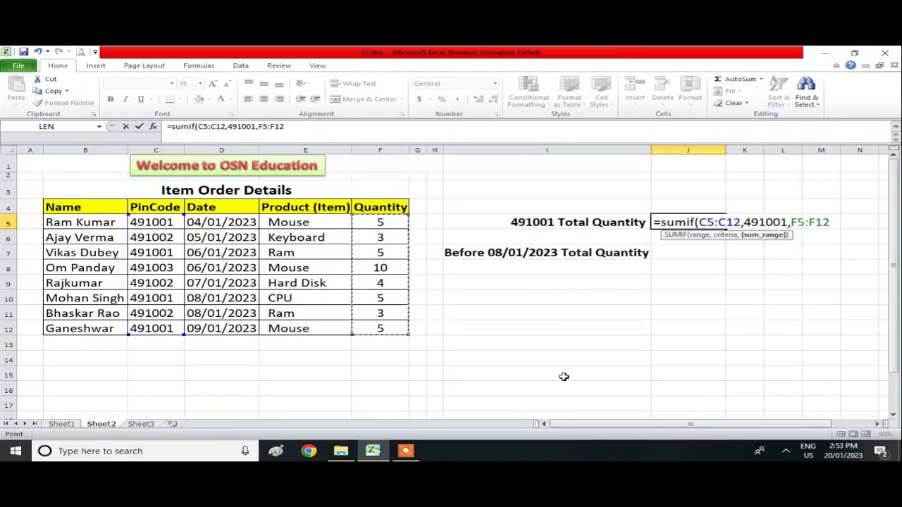
pyautogui.write(')')
pyautogui.press('Return')
pyautogui.press('Down')
# Examine the dates before 08/01/2023 in the Date column, the Quantity column and the matching total label in I7
pyautogui.moveTo(250, 224); pyautogui.dragTo(250, 309)
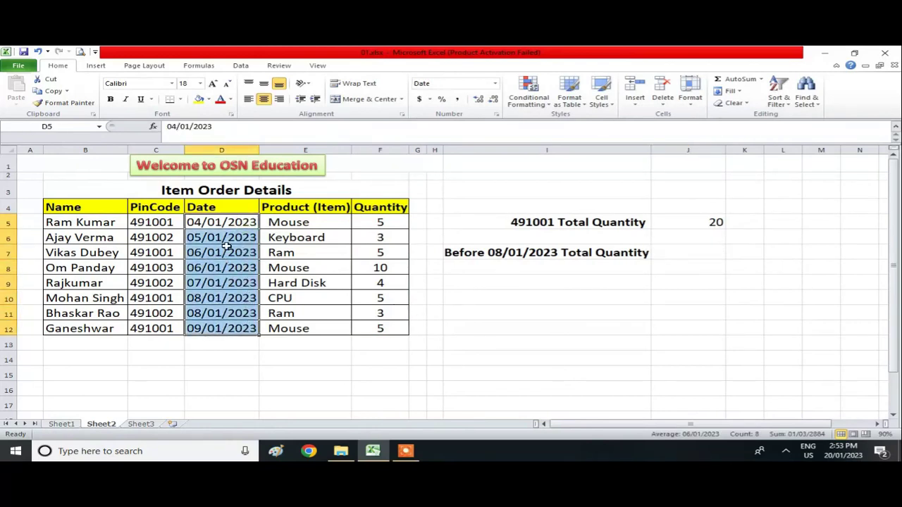
pyautogui.click(219, 310)
pyautogui.moveTo(221, 298); pyautogui.dragTo(227, 314)
pyautogui.click(227, 299)
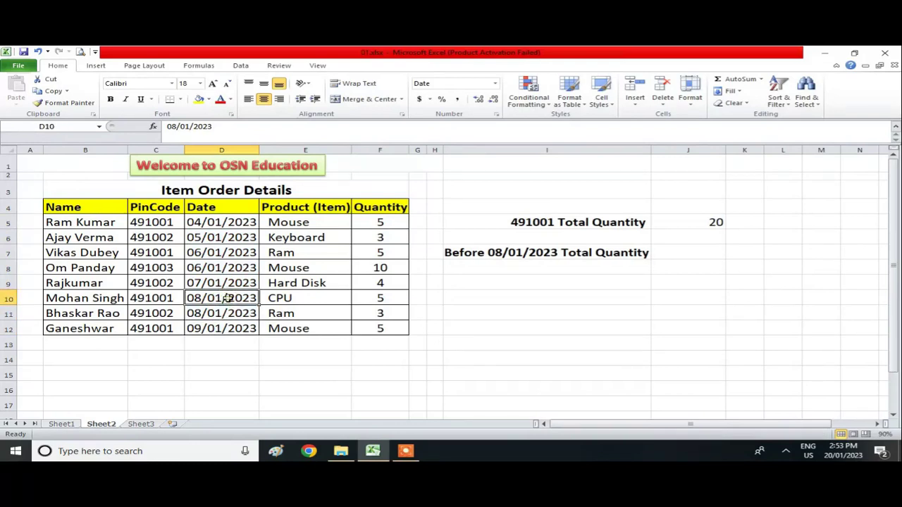
pyautogui.moveTo(227, 299); pyautogui.dragTo(228, 314)
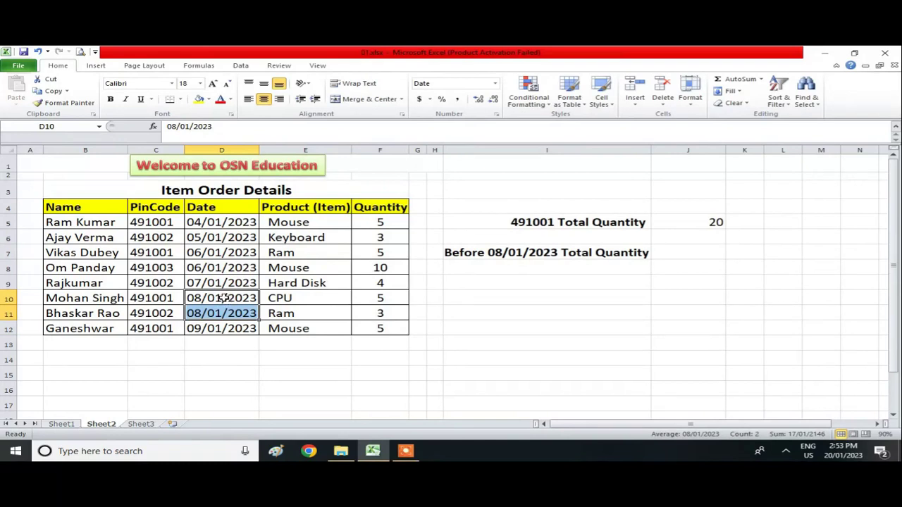
pyautogui.click(222, 298)
pyautogui.moveTo(226, 282); pyautogui.dragTo(234, 218)
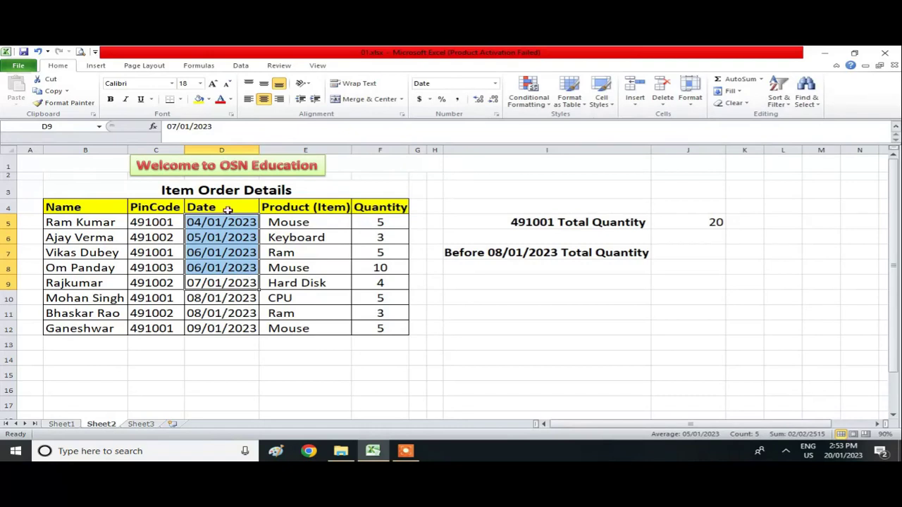
pyautogui.click(229, 296)
pyautogui.click(368, 227)
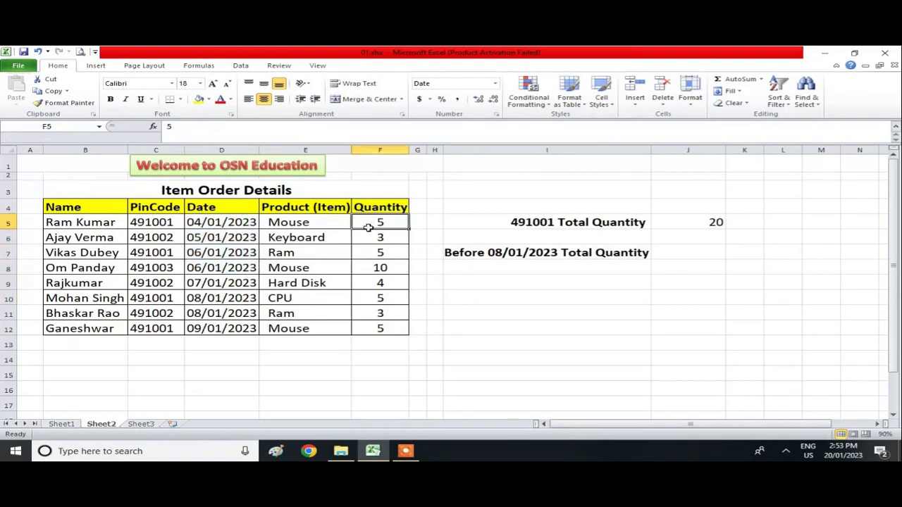
pyautogui.moveTo(368, 226); pyautogui.dragTo(374, 344)
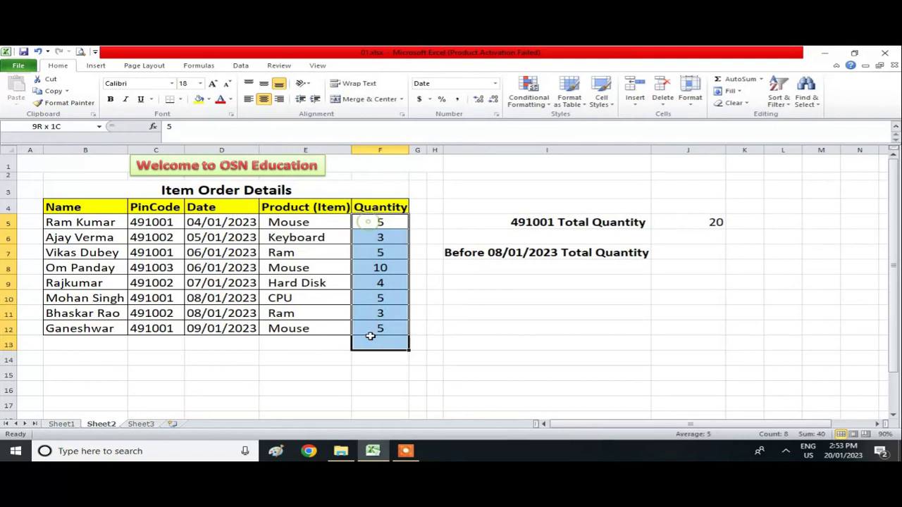
pyautogui.click(535, 252)
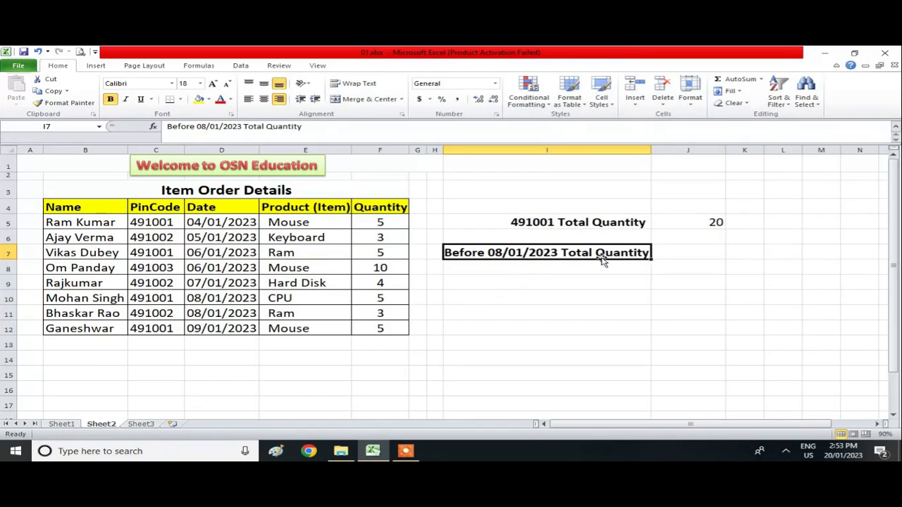
# Enter the Before 08/01/2023 Total Quantity formula =sumif(D5:D12,"<08/01/2023",F5:F12) in cell J7
pyautogui.click(685, 252)
pyautogui.write('=')
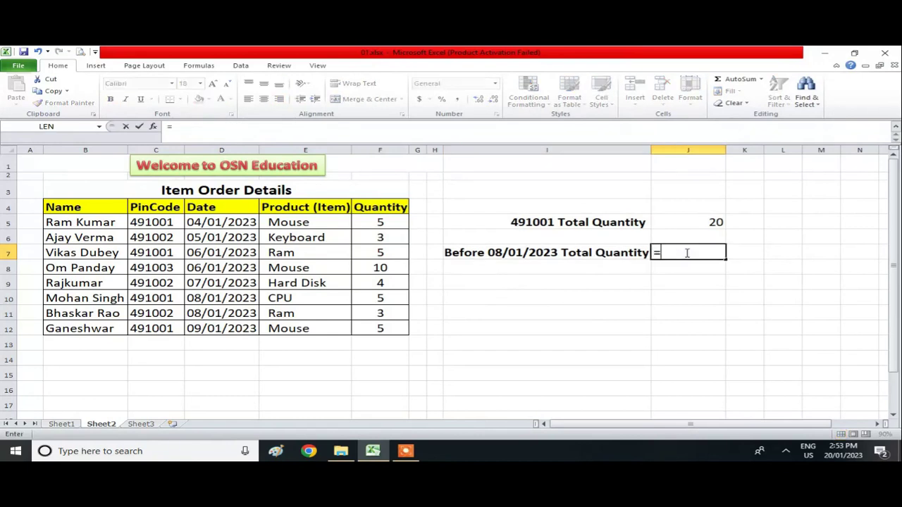
pyautogui.write('sumif(')
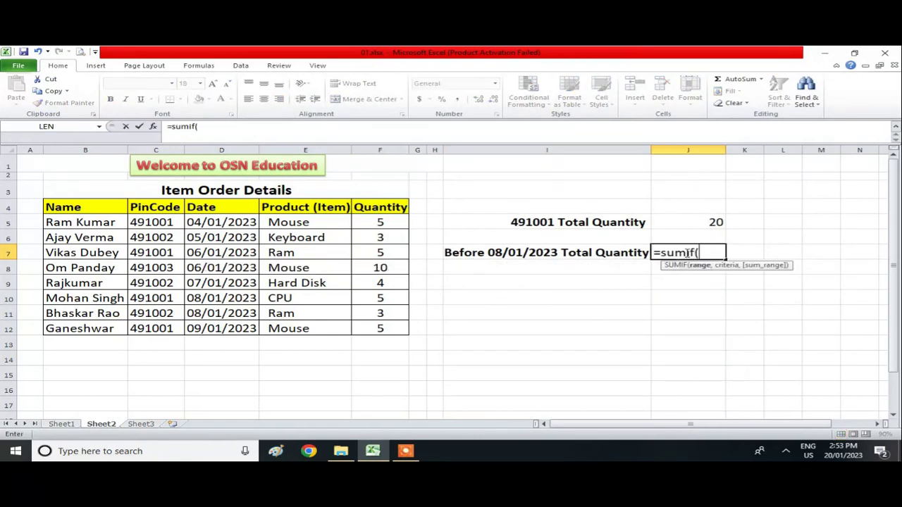
pyautogui.click(220, 223)
pyautogui.moveTo(220, 222); pyautogui.dragTo(233, 328)
pyautogui.write(',"<')
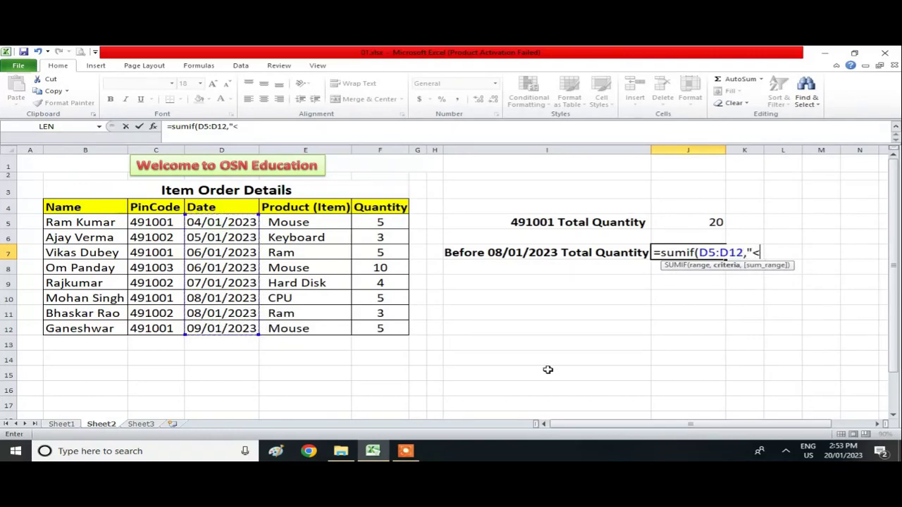
pyautogui.write('08/01')
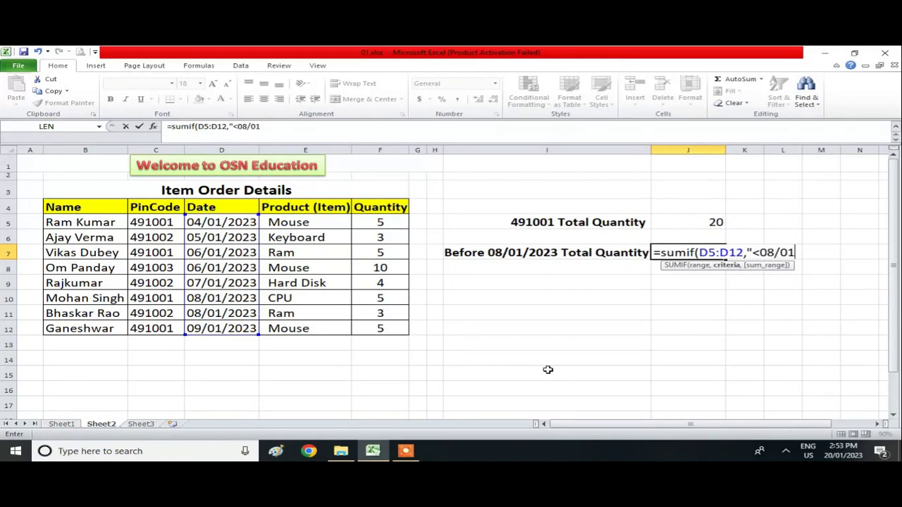
pyautogui.write('/2023",')
pyautogui.moveTo(386, 221); pyautogui.dragTo(394, 305)
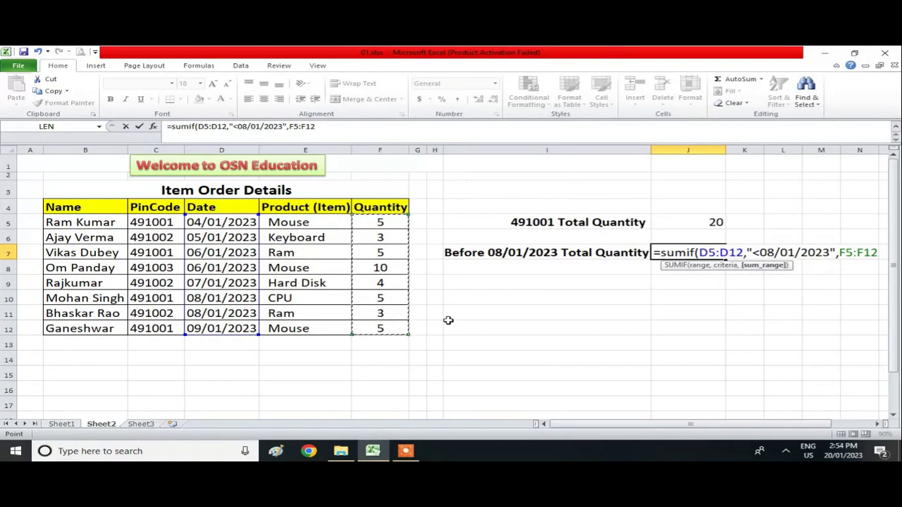
pyautogui.write(')')
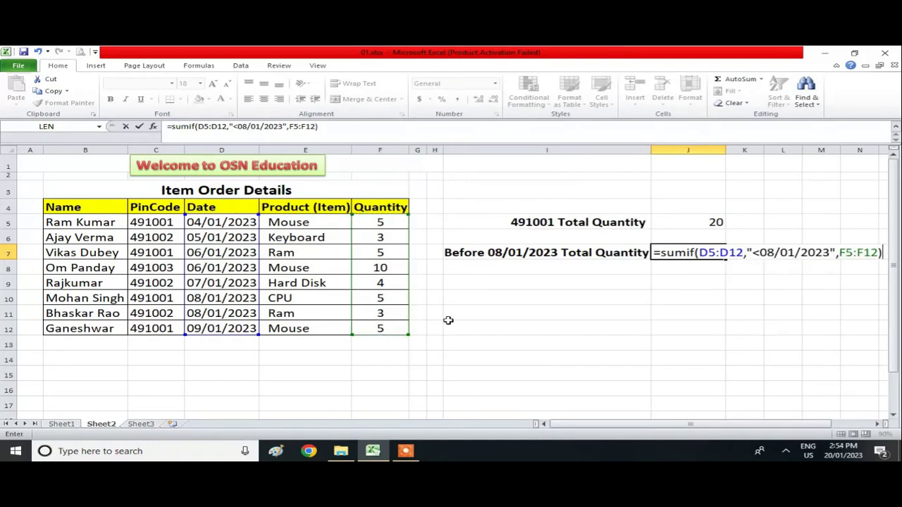
pyautogui.press('Return')
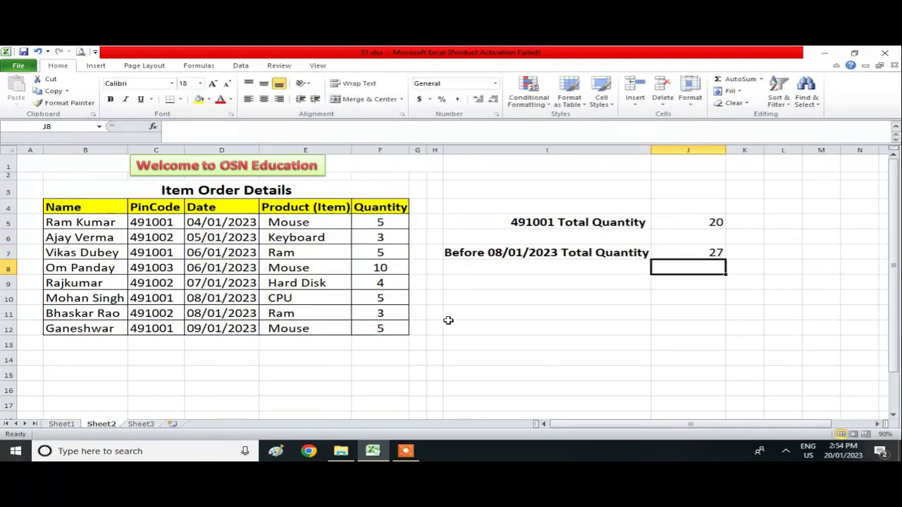